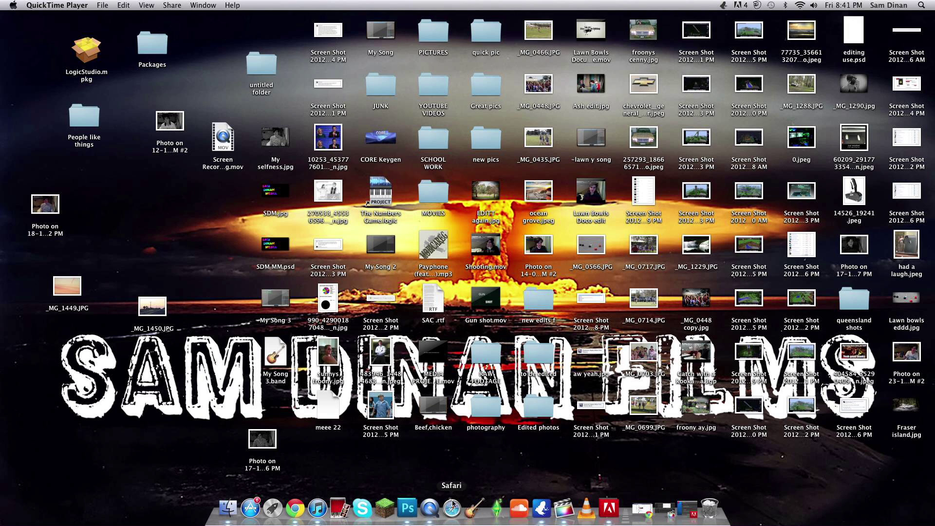
# Bring Photoshop to the front from its Dock icon
pyautogui.click(416, 511)
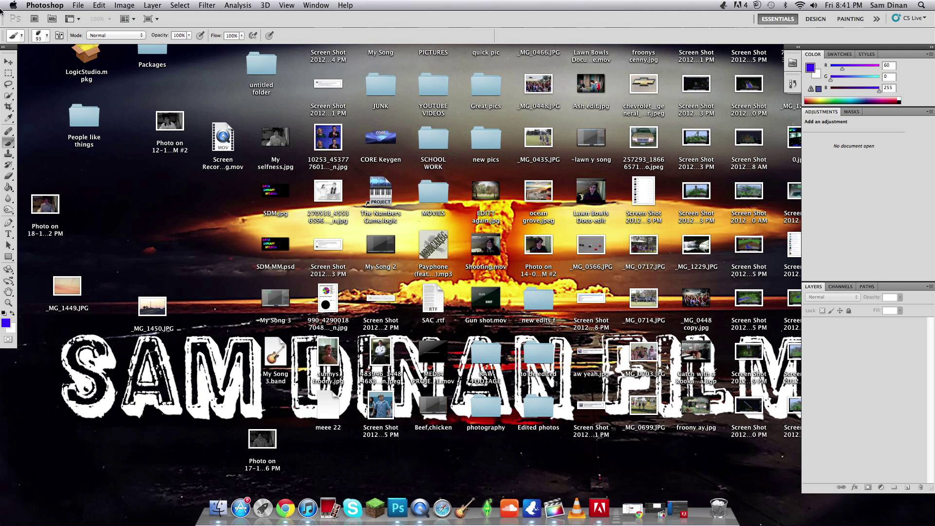
# Create a new 209.97 × 99.99 mm document at 300 pixels/inch
pyautogui.click(77, 8)
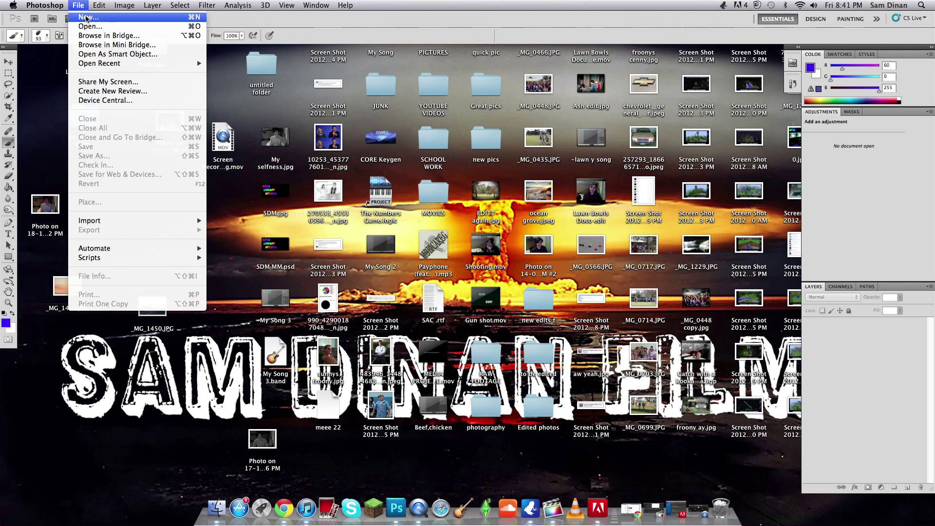
pyautogui.click(85, 20)
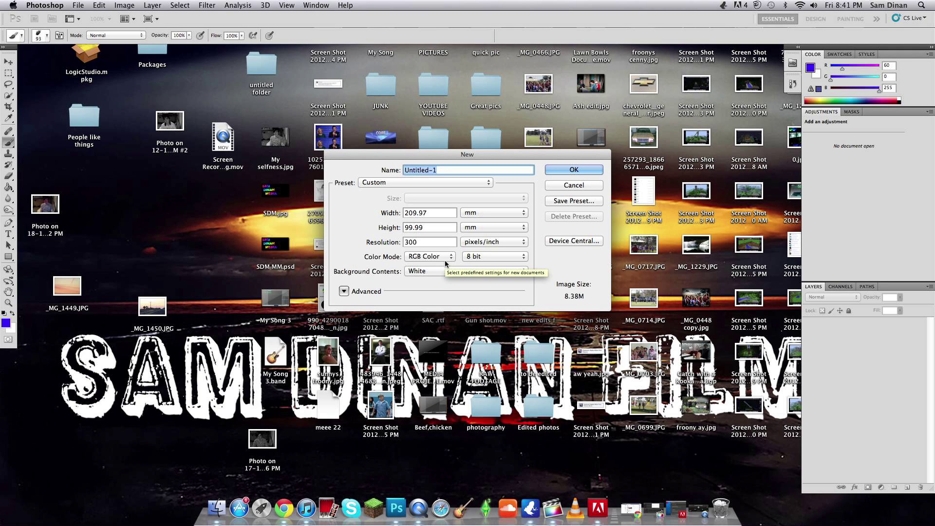
pyautogui.click(555, 172)
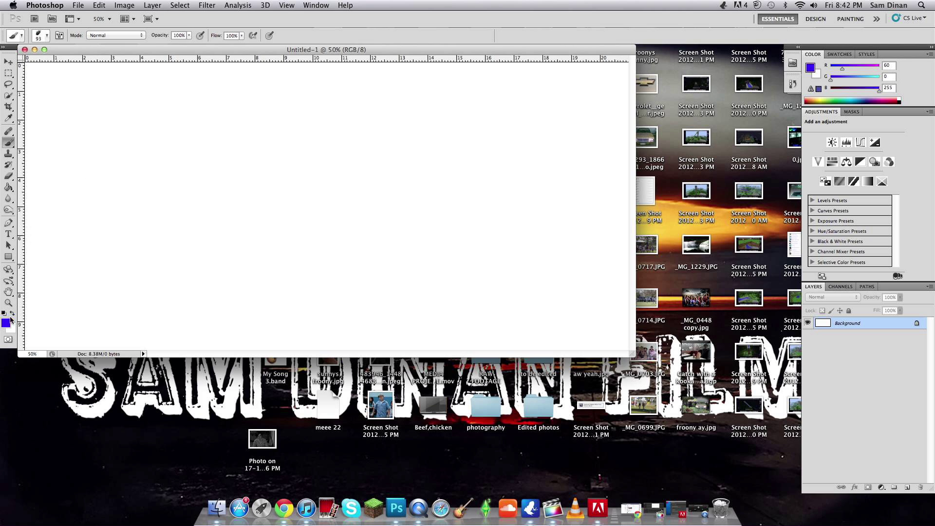
# Set the foreground colour to black and paint-bucket fill the whole canvas
pyautogui.click(8, 324)
pyautogui.moveTo(533, 298); pyautogui.dragTo(562, 317)
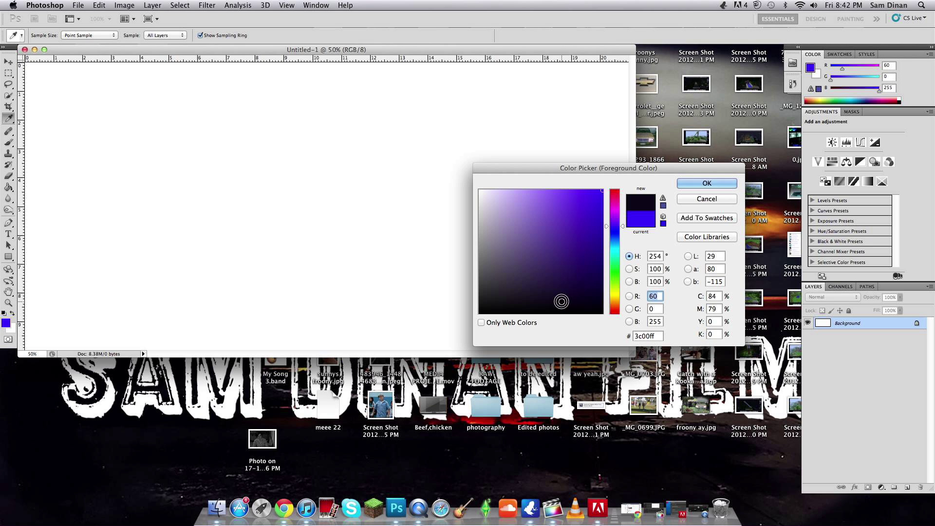
pyautogui.click(721, 181)
pyautogui.click(10, 187)
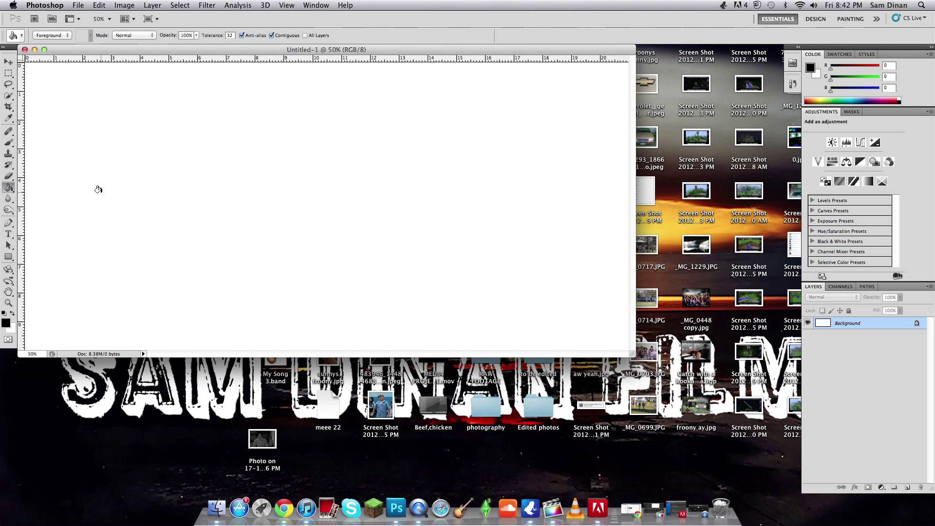
pyautogui.click(106, 170)
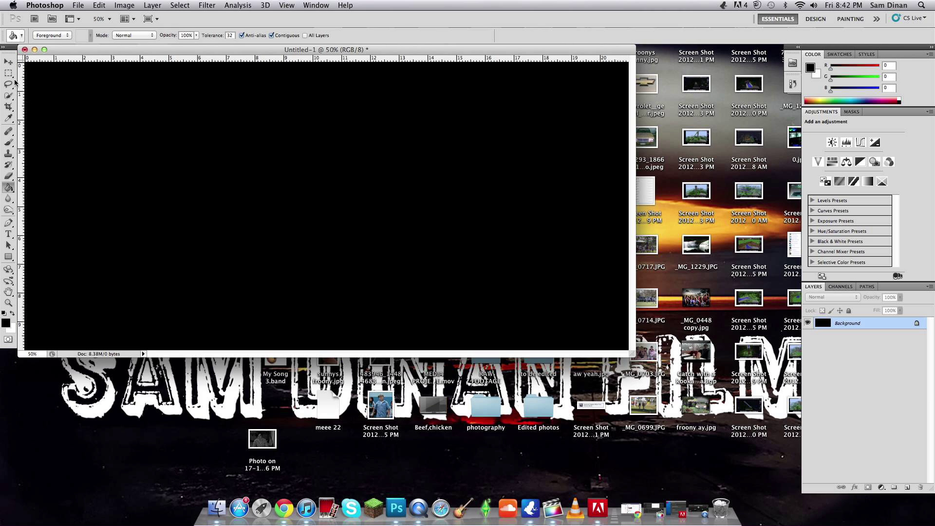
# Set the Type tool to white Blackoak Std and draw a text box across the canvas
pyautogui.click(9, 234)
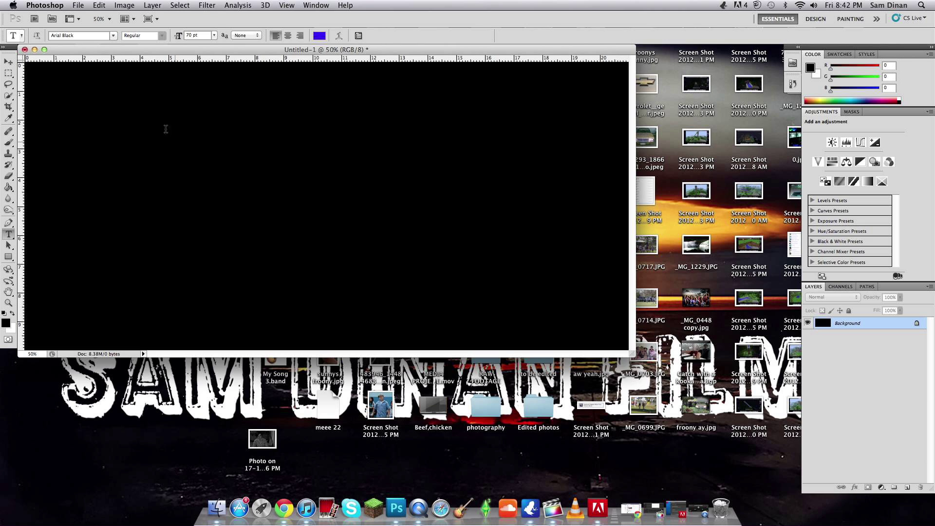
pyautogui.click(113, 36)
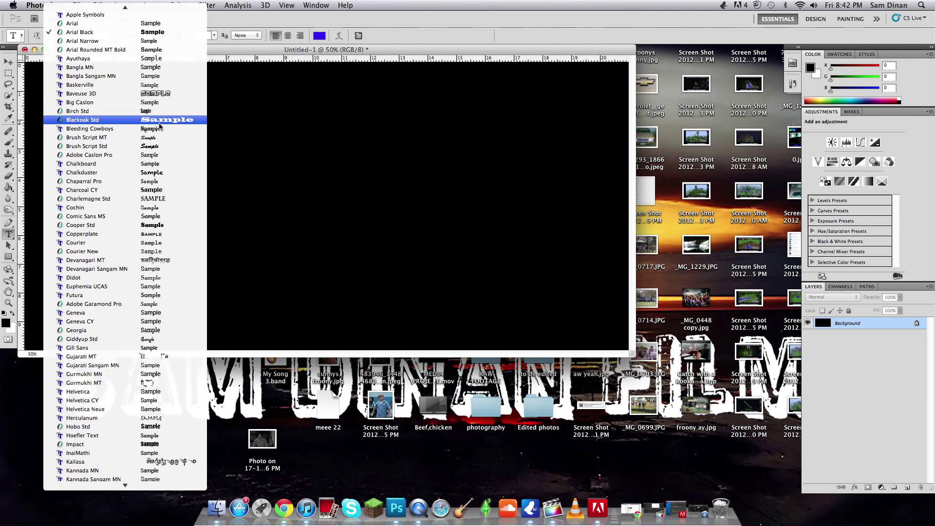
pyautogui.click(157, 121)
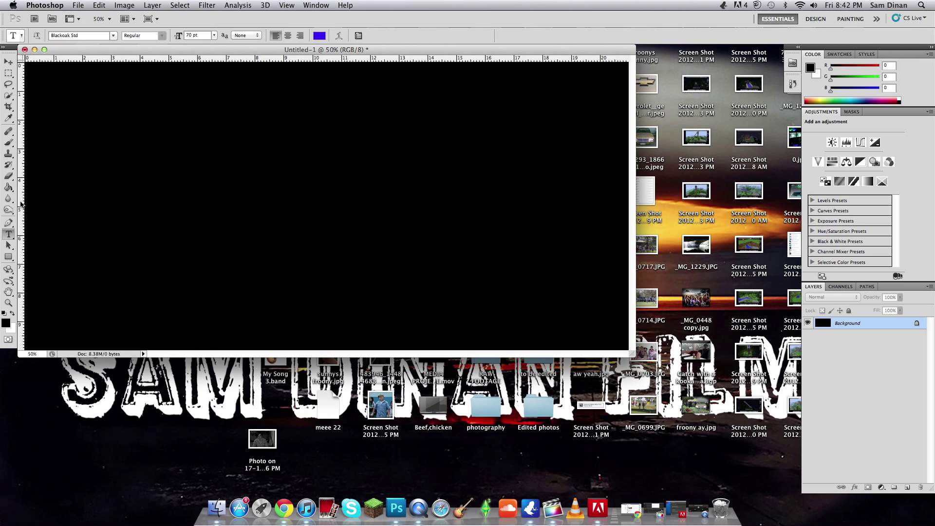
pyautogui.click(5, 322)
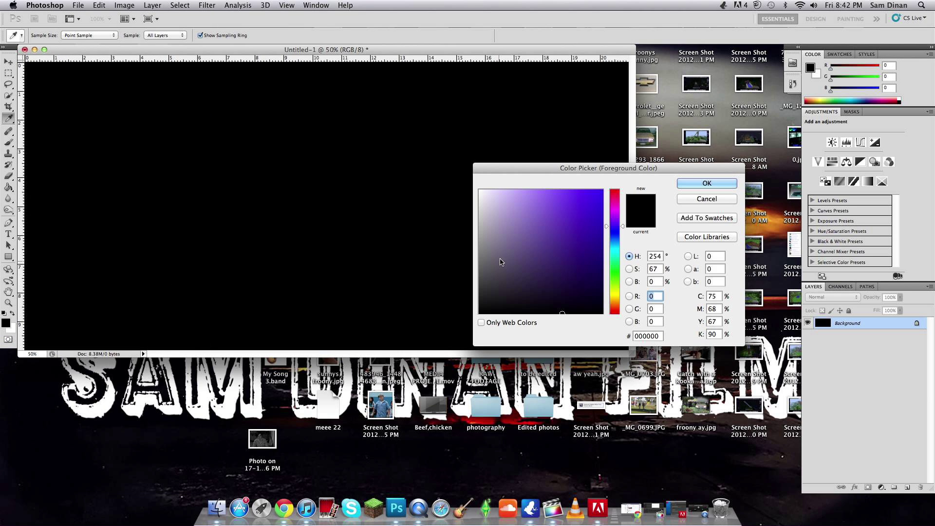
pyautogui.click(481, 190)
pyautogui.click(707, 183)
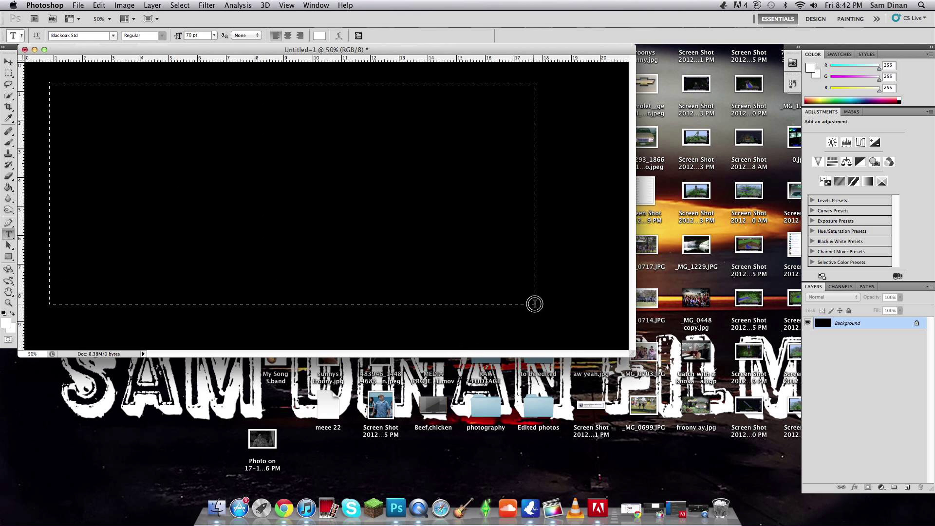
pyautogui.moveTo(47, 82); pyautogui.dragTo(537, 302)
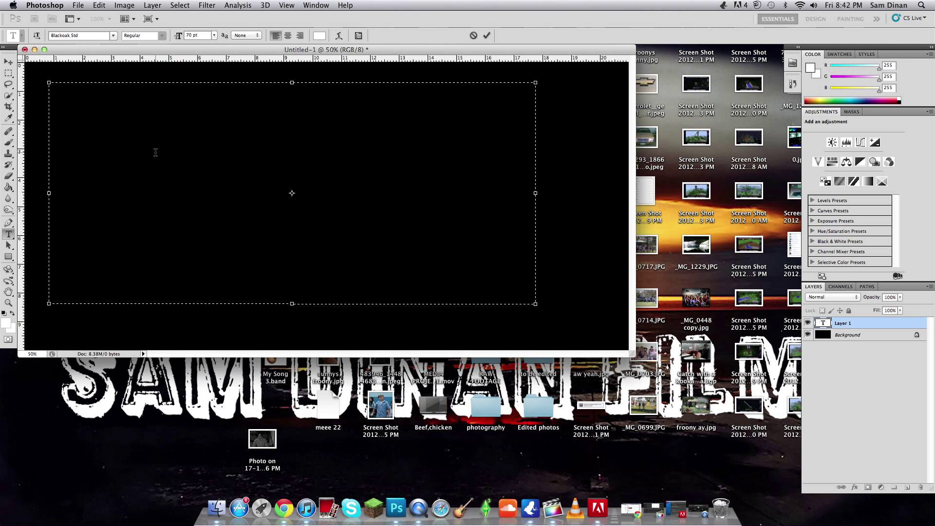
pyautogui.write('Sam')
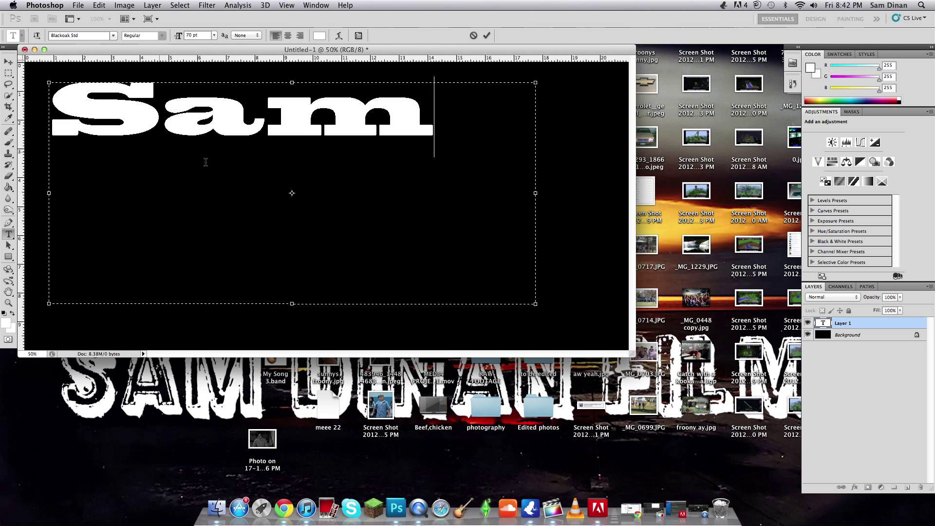
# Enter 'Sam', 'Dinan', 'Media' on three lines at 48 pt, enlarge the box, and commit
pyautogui.moveTo(404, 127); pyautogui.dragTo(43, 100)
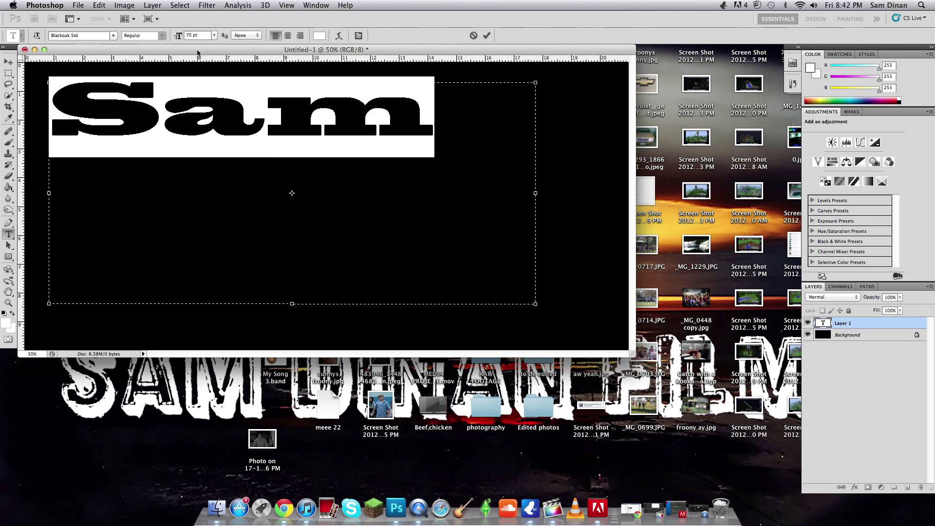
pyautogui.click(213, 38)
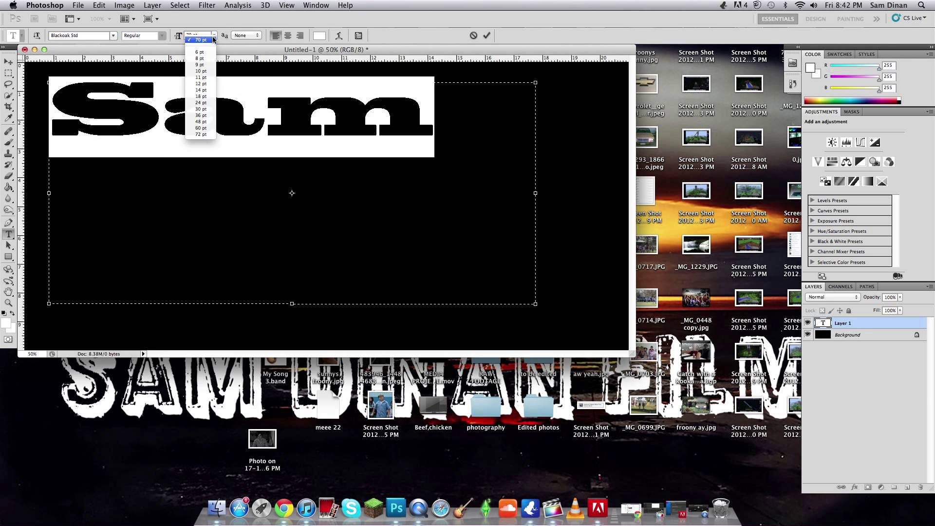
pyautogui.click(200, 121)
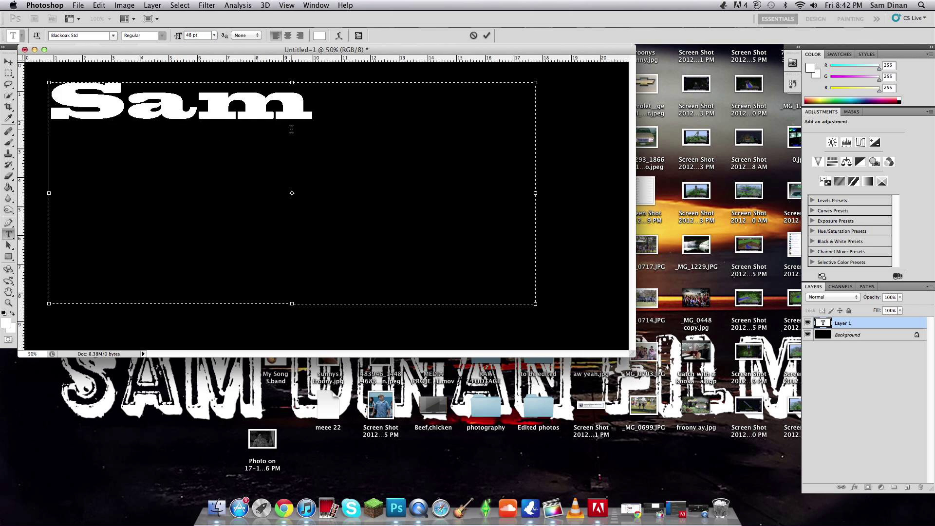
pyautogui.press('BackSpace')
pyautogui.write('D')
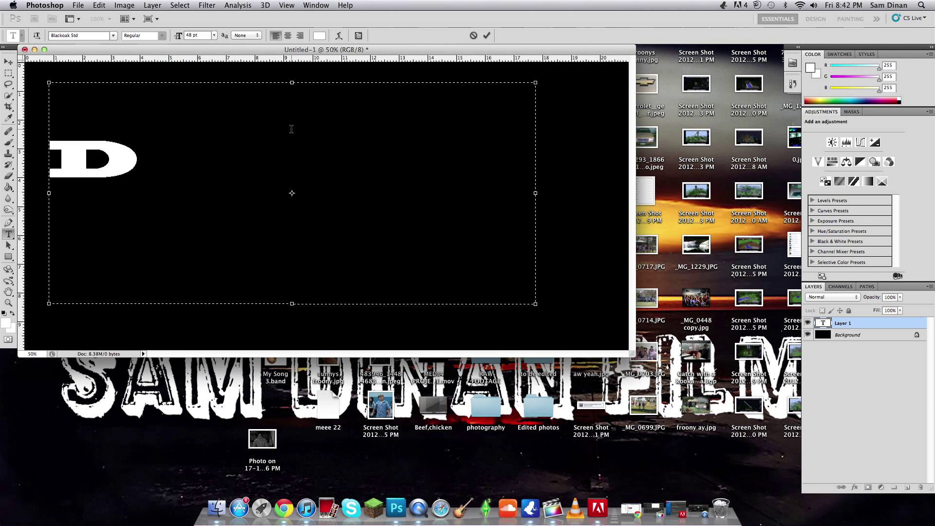
pyautogui.write('inan')
pyautogui.press('Return')
pyautogui.write('M')
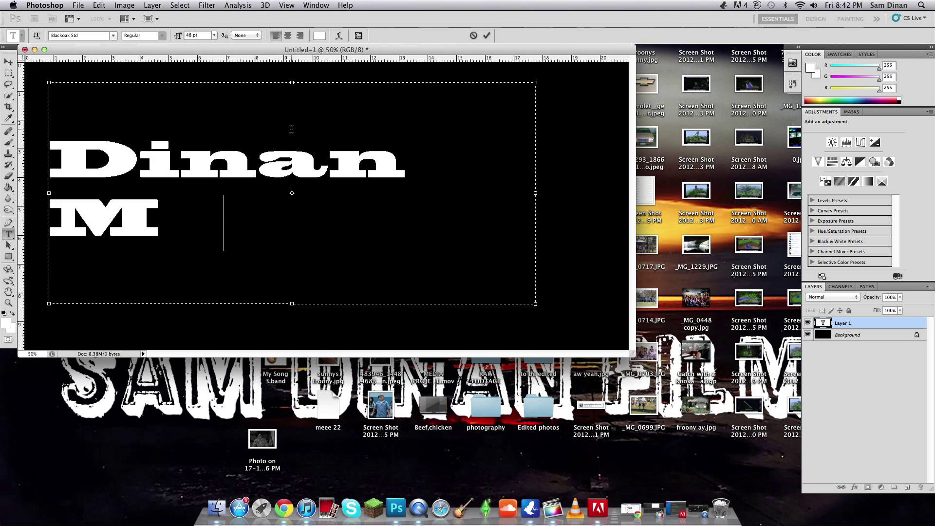
pyautogui.write('edia')
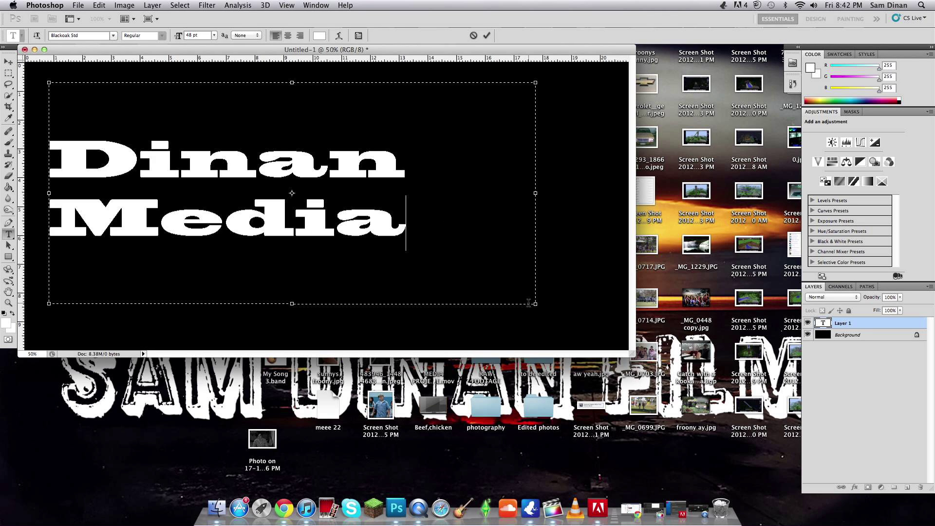
pyautogui.moveTo(535, 304); pyautogui.dragTo(562, 334)
pyautogui.write('Sam')
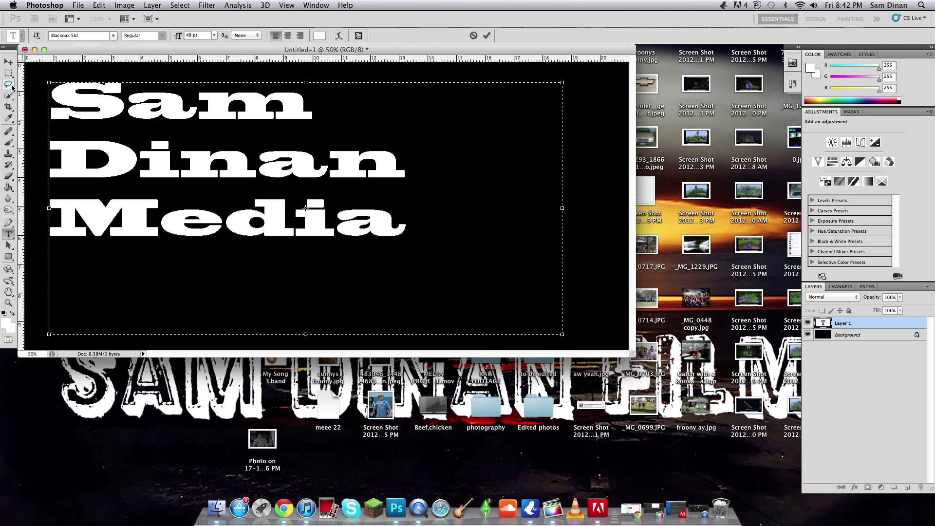
pyautogui.click(9, 73)
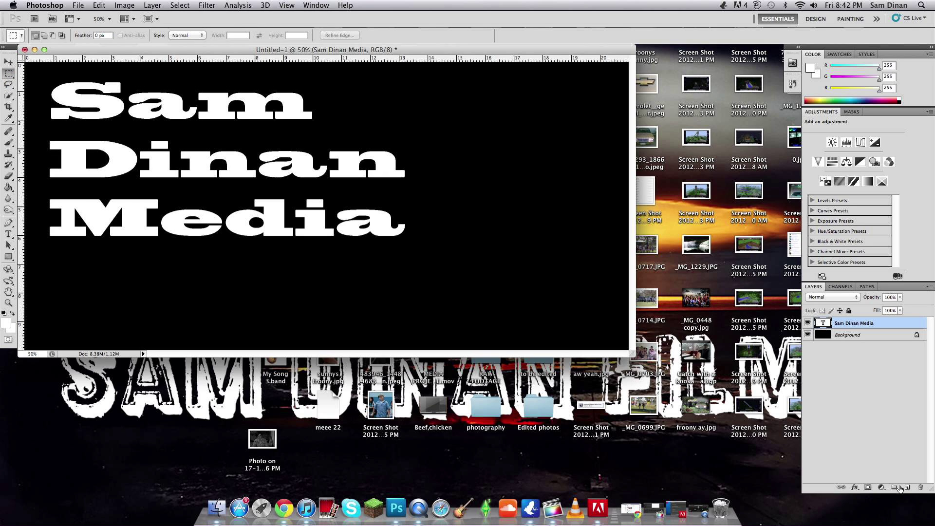
# Add an empty layer and choose a soft round brush at 0% hardness, about 360 px
pyautogui.click(907, 488)
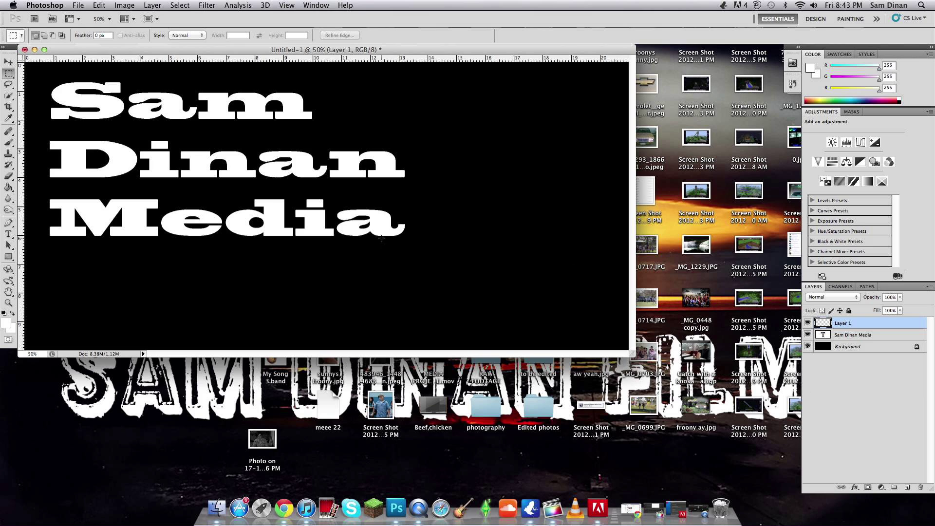
pyautogui.click(8, 141)
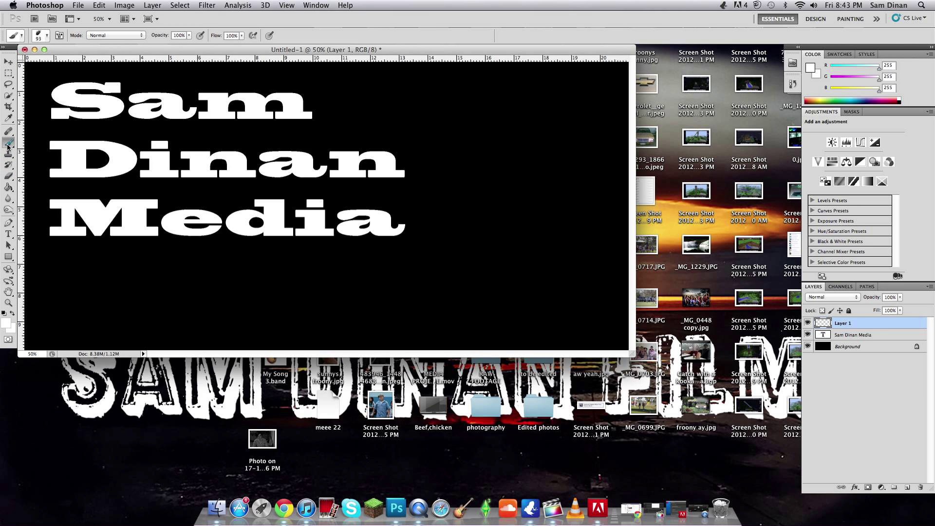
pyautogui.click(47, 37)
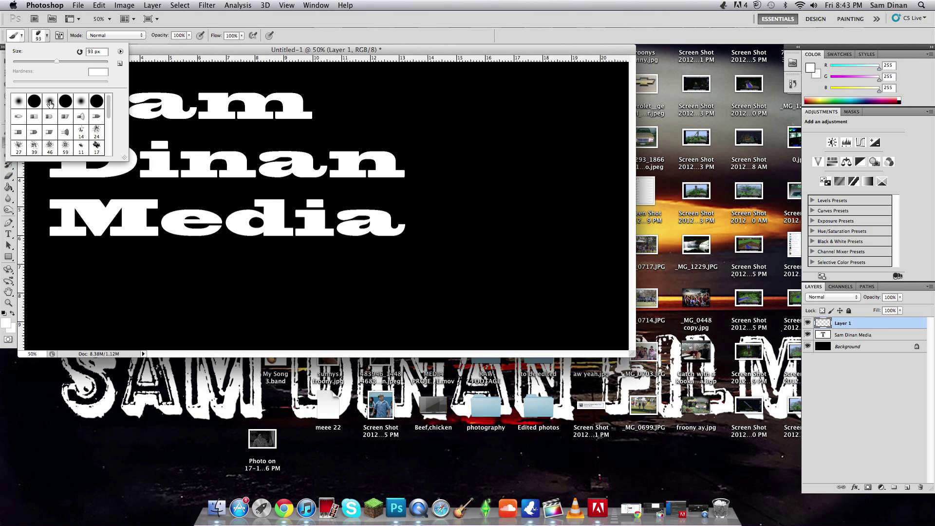
pyautogui.click(50, 102)
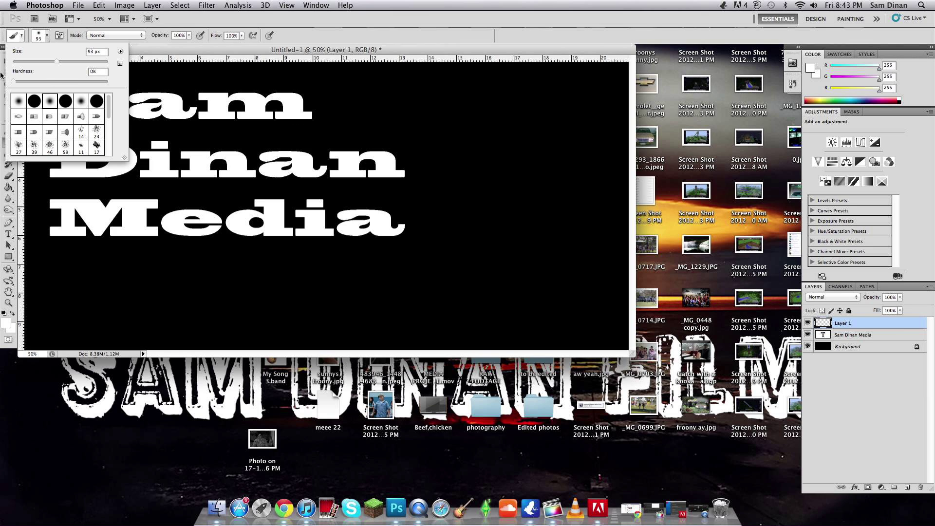
pyautogui.moveTo(56, 62); pyautogui.dragTo(87, 63)
pyautogui.moveTo(87, 62); pyautogui.dragTo(93, 64)
pyautogui.click(6, 328)
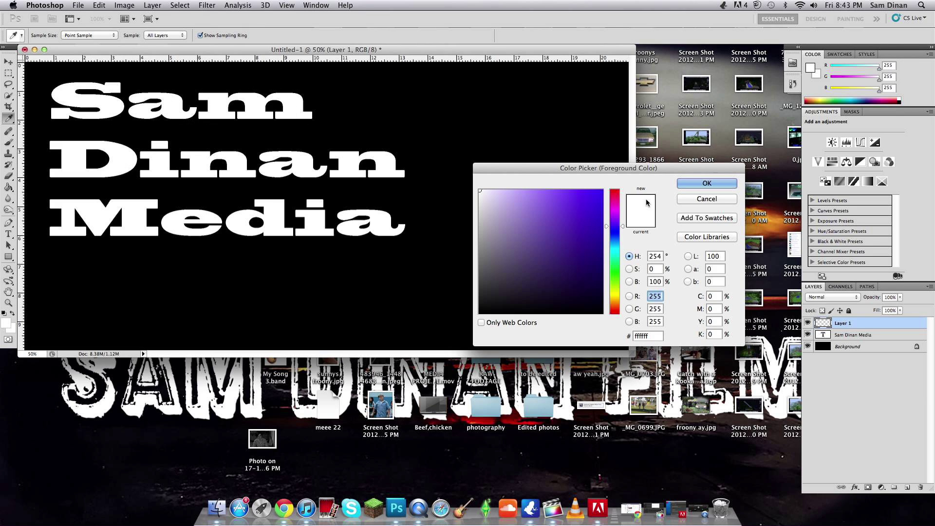
# Paint a pure red soft stroke across the top-left of the canvas
pyautogui.moveTo(623, 196); pyautogui.dragTo(616, 189)
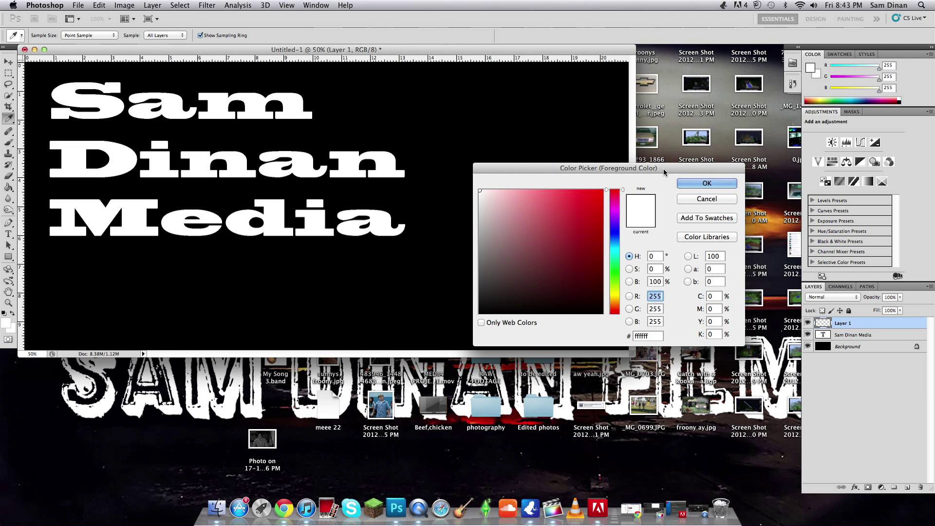
pyautogui.moveTo(576, 201); pyautogui.dragTo(606, 189)
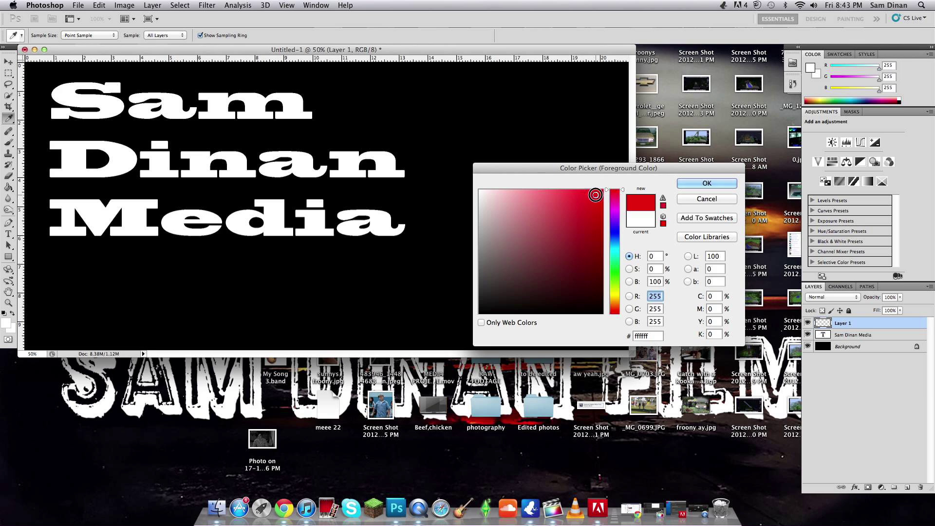
pyautogui.click(707, 184)
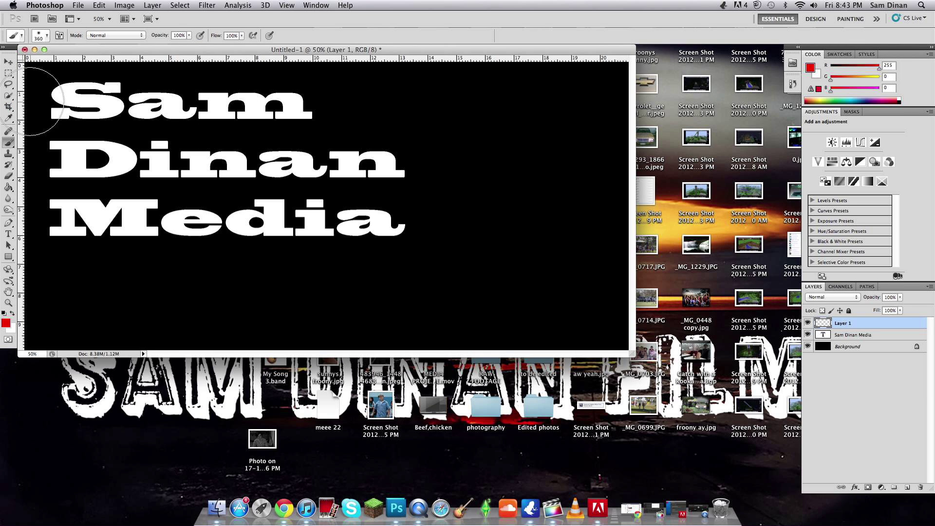
pyautogui.moveTo(30, 102); pyautogui.dragTo(116, 63)
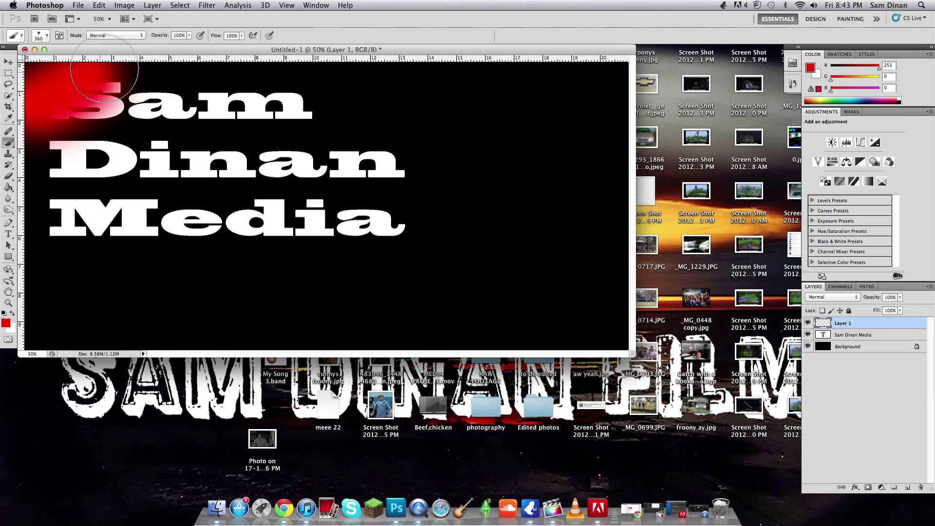
# Paint a magenta soft stroke over the top-left area
pyautogui.click(8, 326)
pyautogui.click(616, 208)
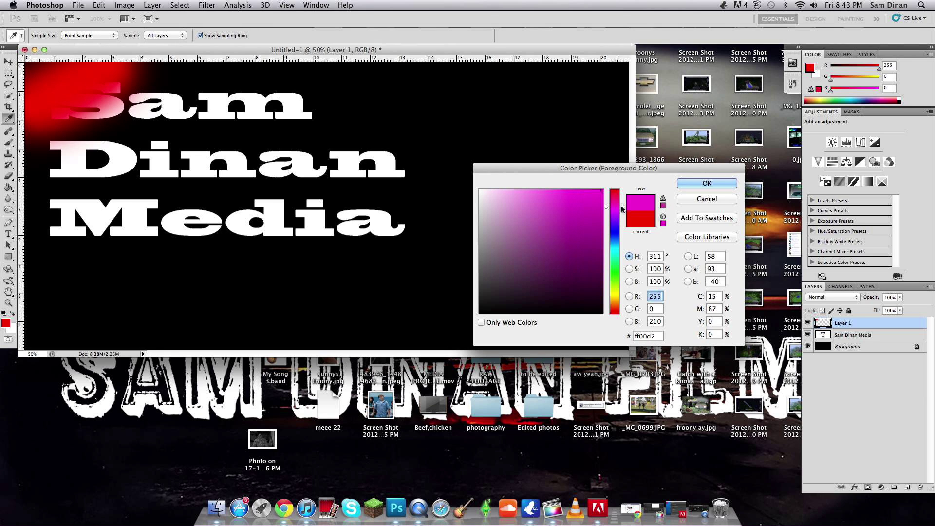
pyautogui.click(706, 183)
pyautogui.moveTo(54, 146)
pyautogui.mouseDown()
pyautogui.moveTo(127, 87)
pyautogui.moveTo(150, 84)
pyautogui.mouseUp()
# Paint a blue diagonal stripe across the canvas
pyautogui.click(6, 323)
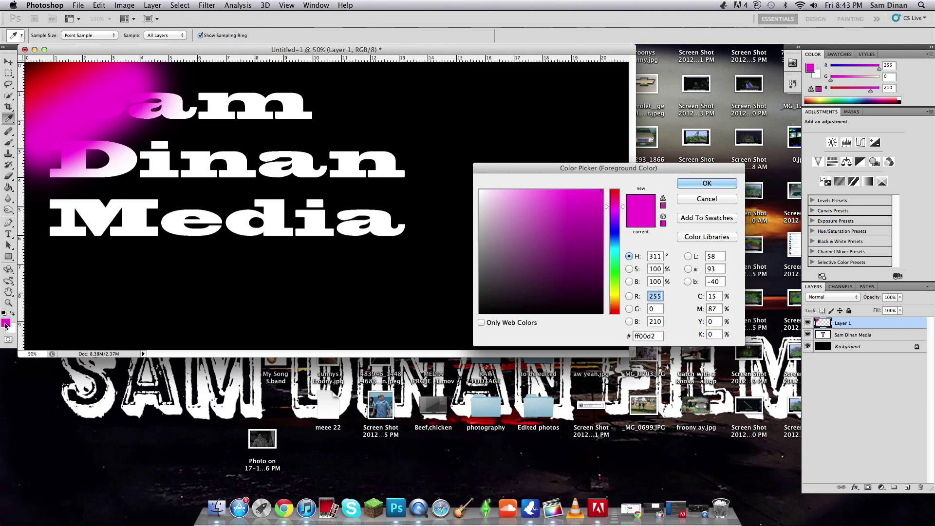
pyautogui.click(616, 227)
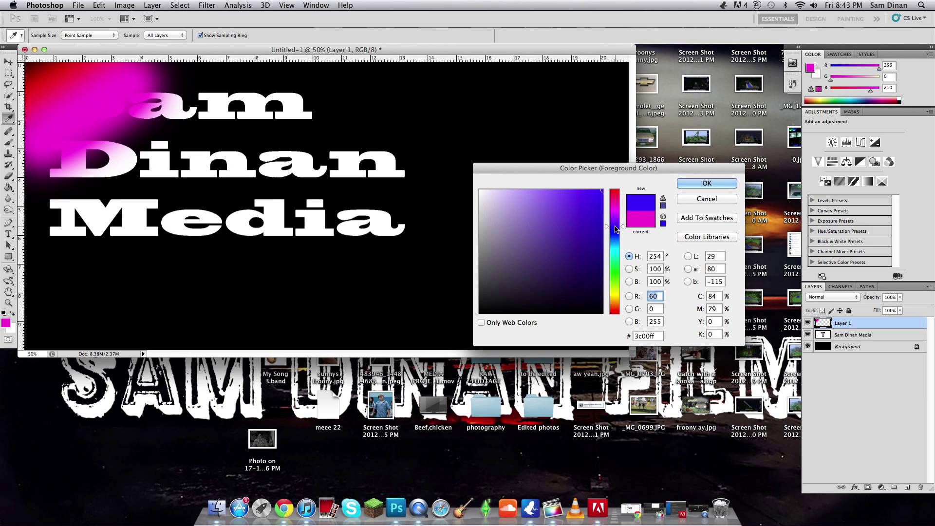
pyautogui.click(704, 183)
pyautogui.moveTo(50, 186)
pyautogui.mouseDown()
pyautogui.moveTo(62, 157)
pyautogui.moveTo(186, 81)
pyautogui.moveTo(251, 94)
pyautogui.moveTo(327, 155)
pyautogui.moveTo(386, 223)
pyautogui.mouseUp()
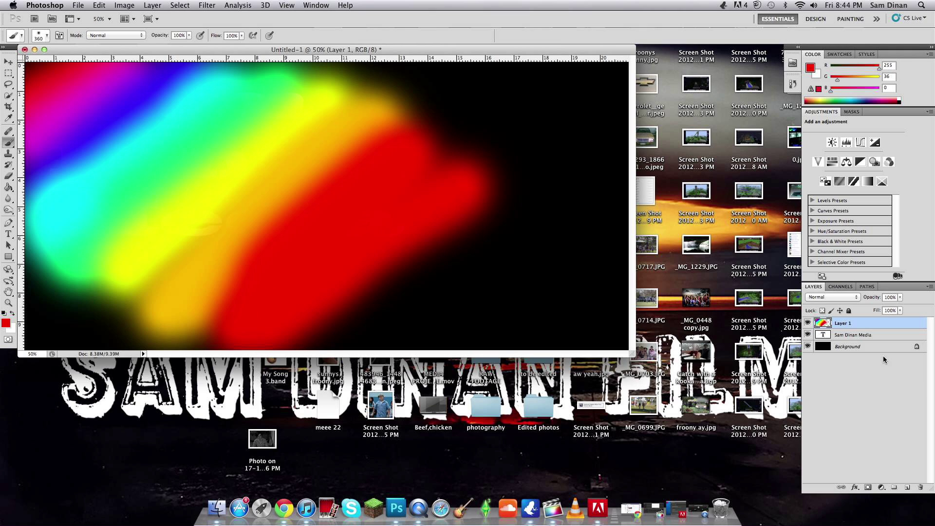
# Set Layer 1's blend mode to Darken and select the Sam Dinan Media text layer
pyautogui.click(836, 300)
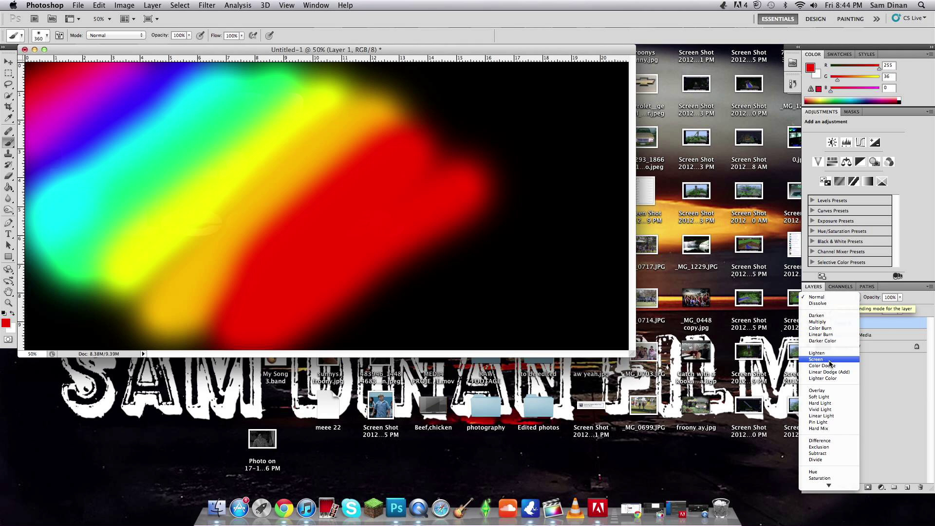
pyautogui.click(837, 315)
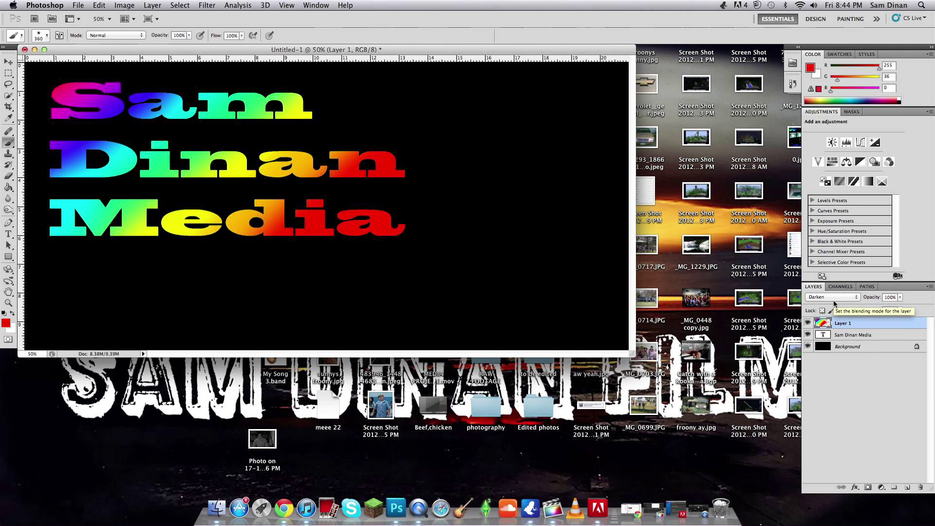
pyautogui.click(839, 335)
# In Blending Options, try Stroke, Color Overlay and Satin on the text
pyautogui.click(856, 489)
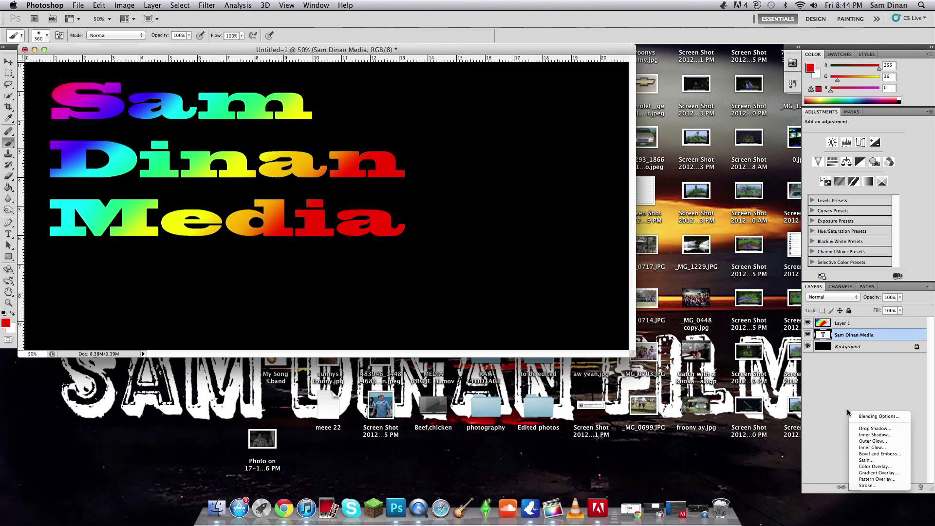
pyautogui.click(859, 417)
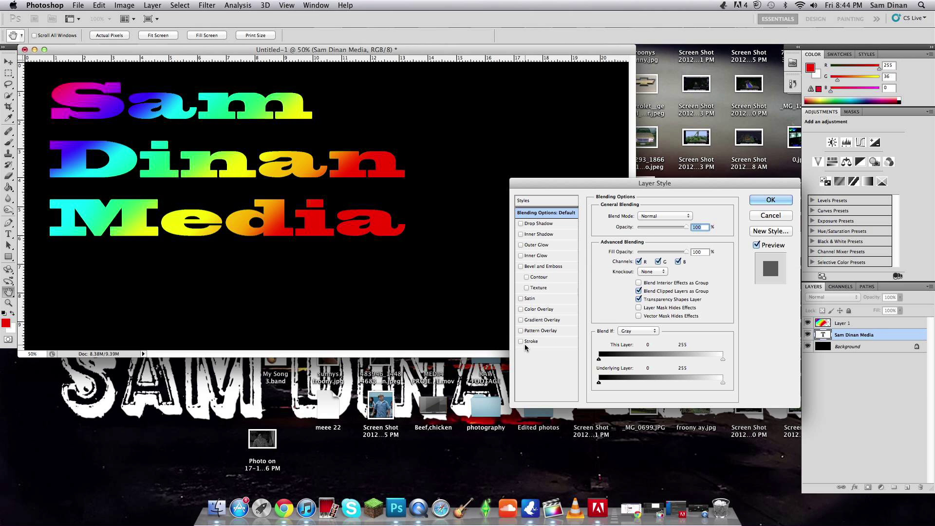
pyautogui.click(521, 341)
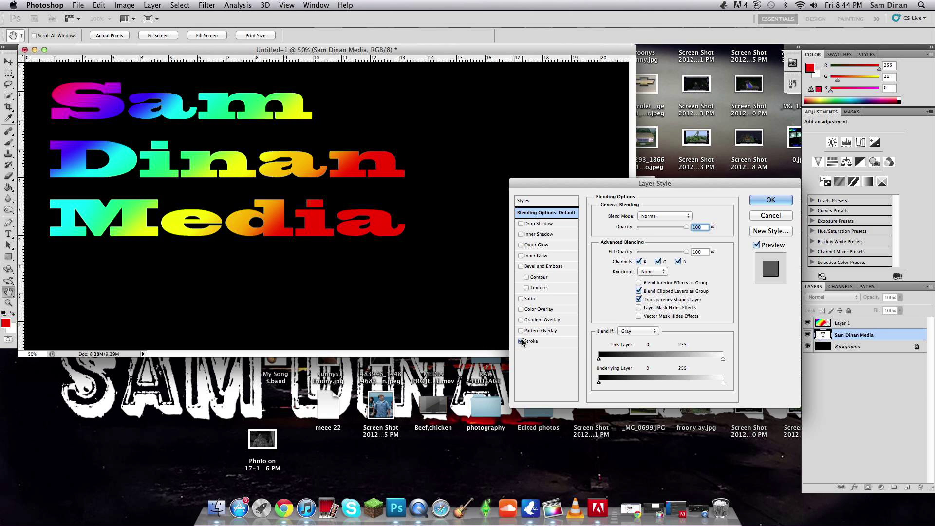
pyautogui.click(523, 310)
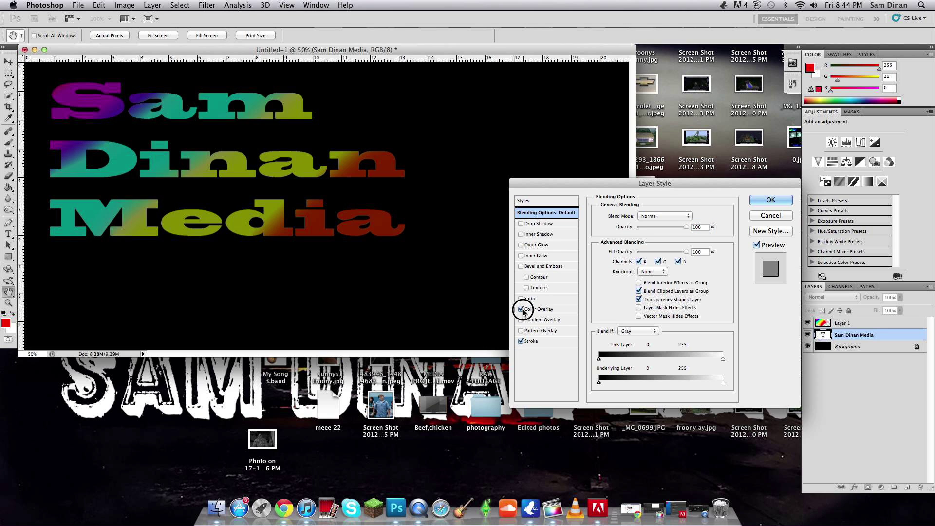
pyautogui.click(522, 298)
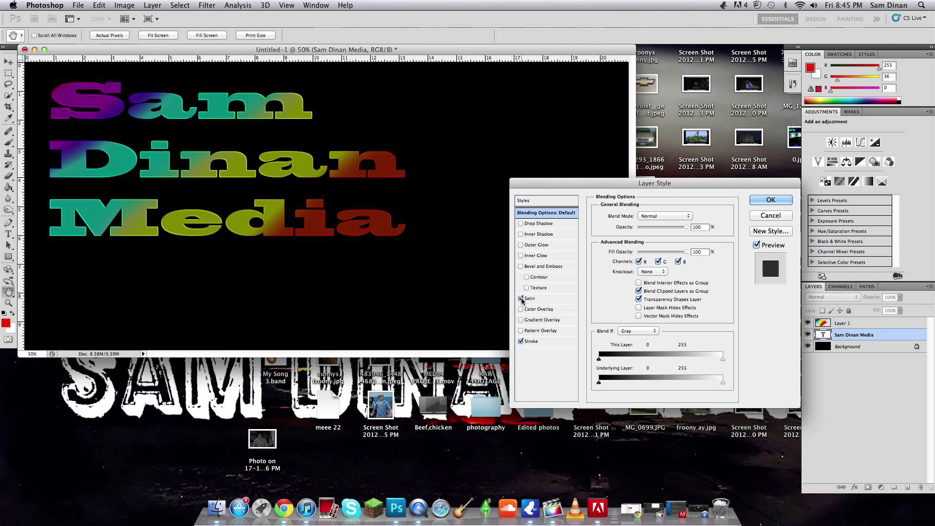
pyautogui.click(521, 299)
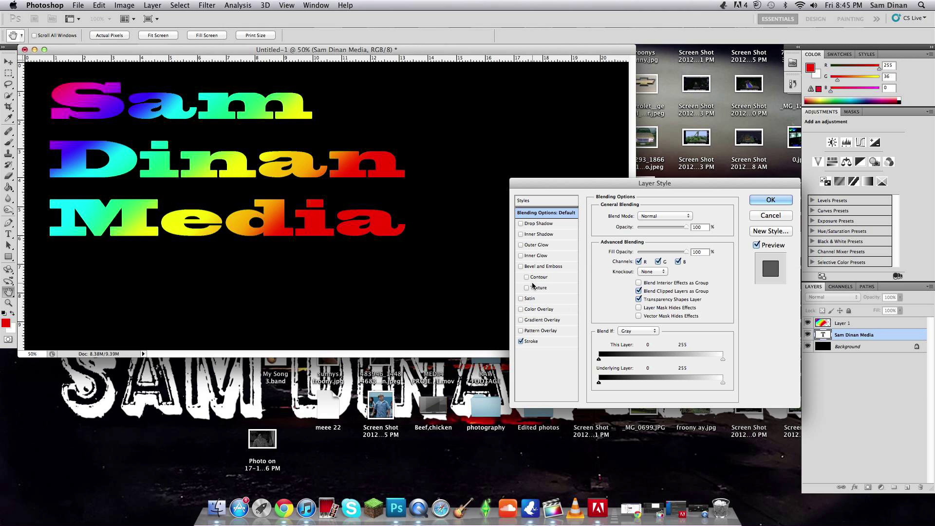
# Keep only Bevel and Emboss, without texture or stroke, and confirm the style
pyautogui.click(528, 288)
pyautogui.click(527, 288)
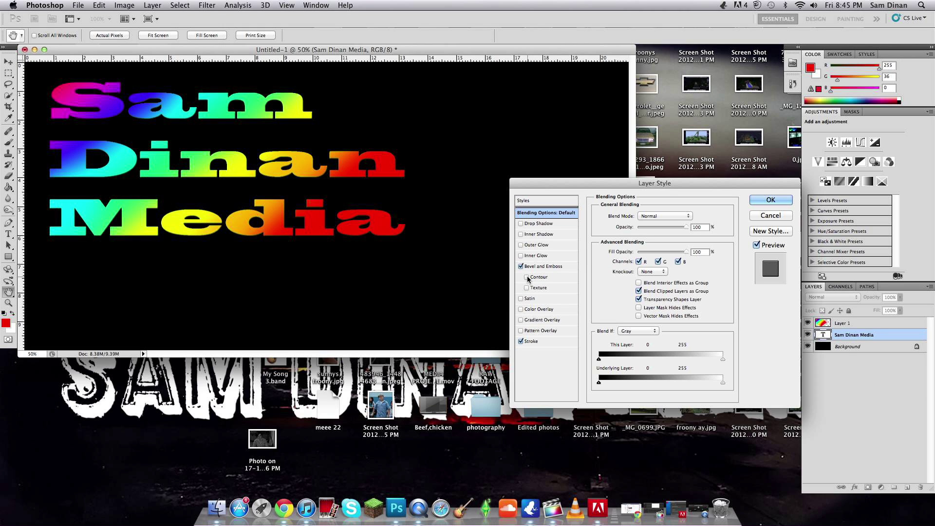
pyautogui.click(522, 341)
pyautogui.click(521, 267)
pyautogui.click(521, 267)
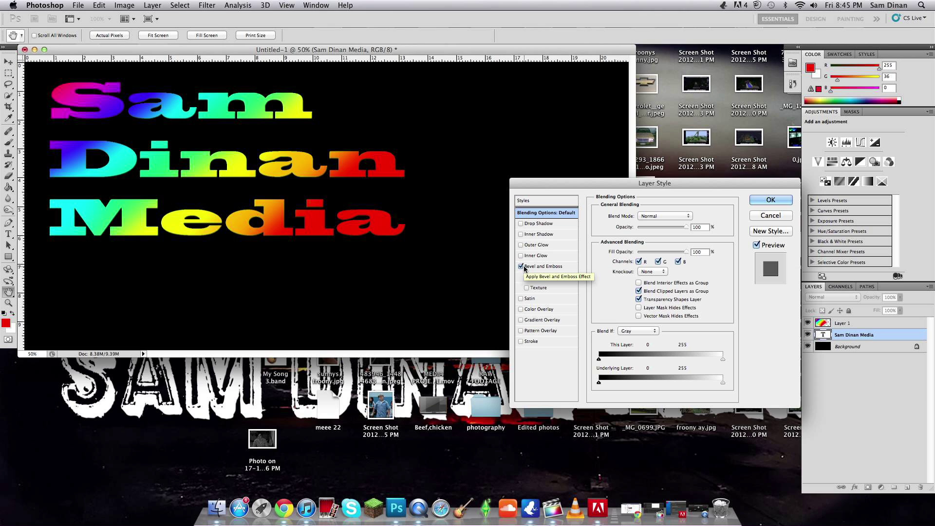
pyautogui.click(769, 200)
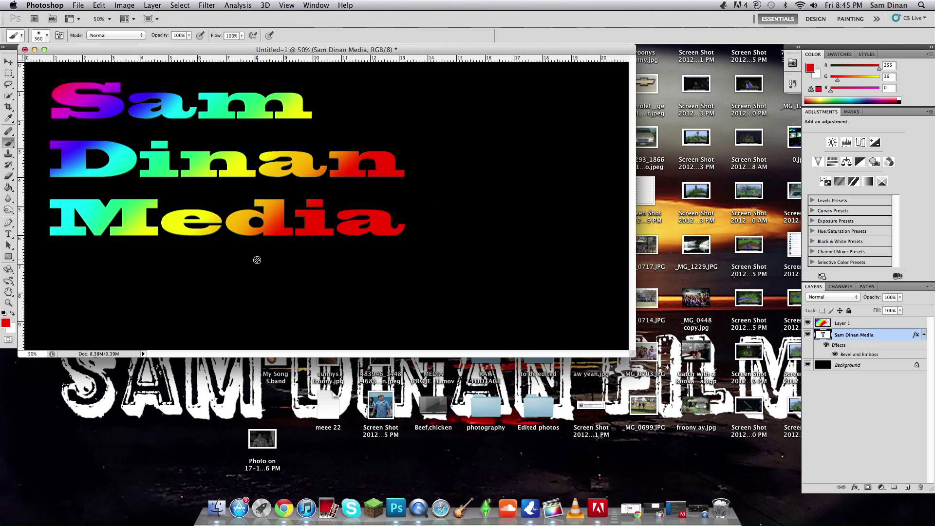